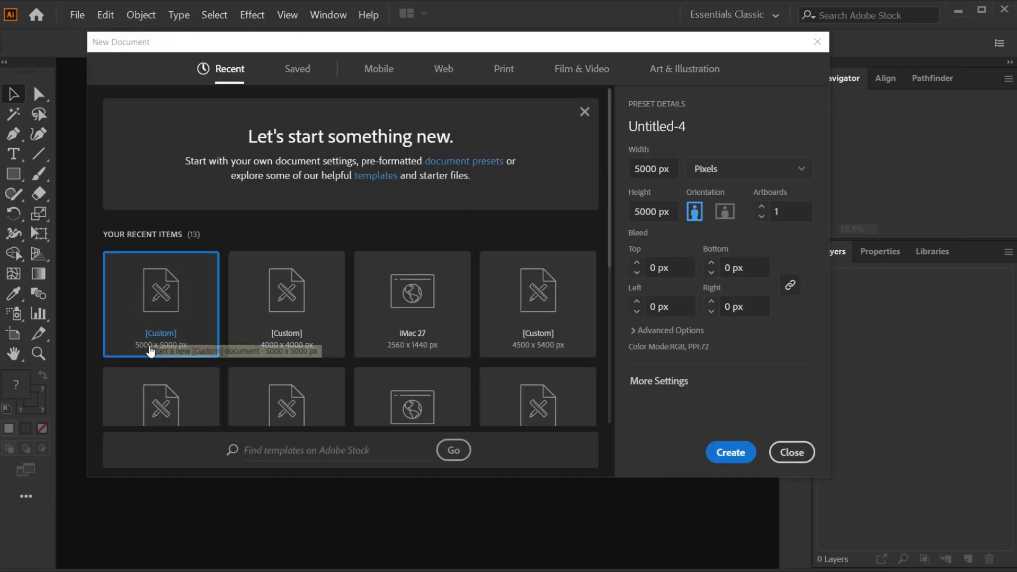
Create a 5000 x 5000 px document and bring the axe photo from its JPG file onto the artboard.
{"action": "left_click", "coordinate": [727, 454]}
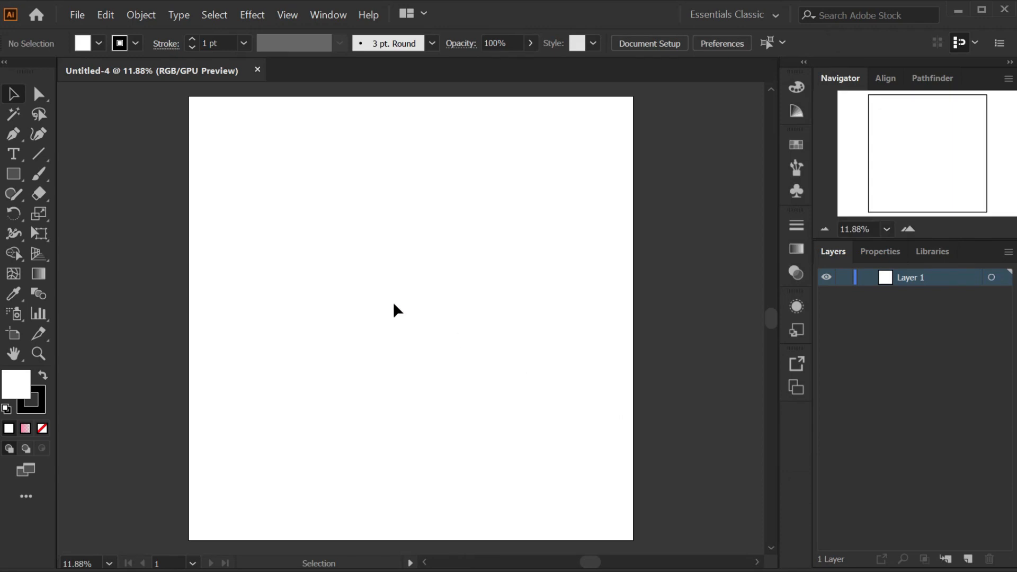
{"action": "left_click", "coordinate": [79, 14]}
{"action": "left_click", "coordinate": [93, 58]}
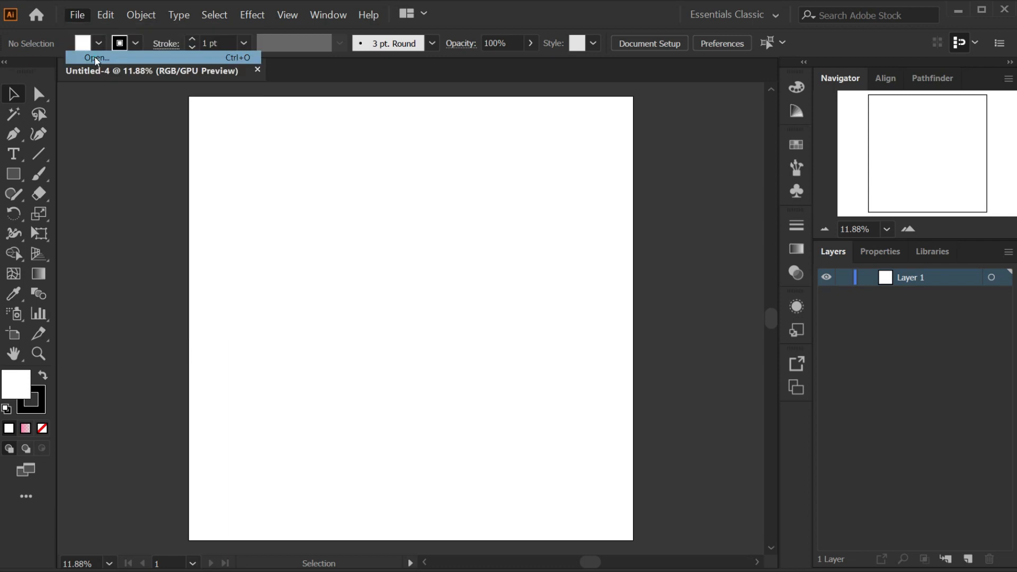
{"action": "double_click", "coordinate": [557, 219]}
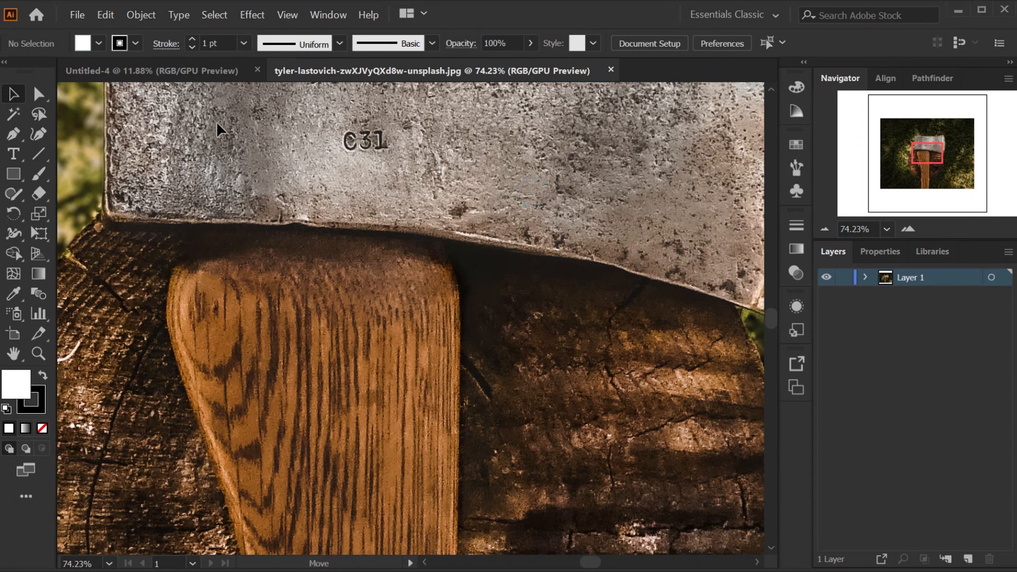
{"action": "left_click", "coordinate": [199, 75]}
{"action": "left_click_drag", "start_coordinate": [198, 75], "coordinate": [446, 329]}
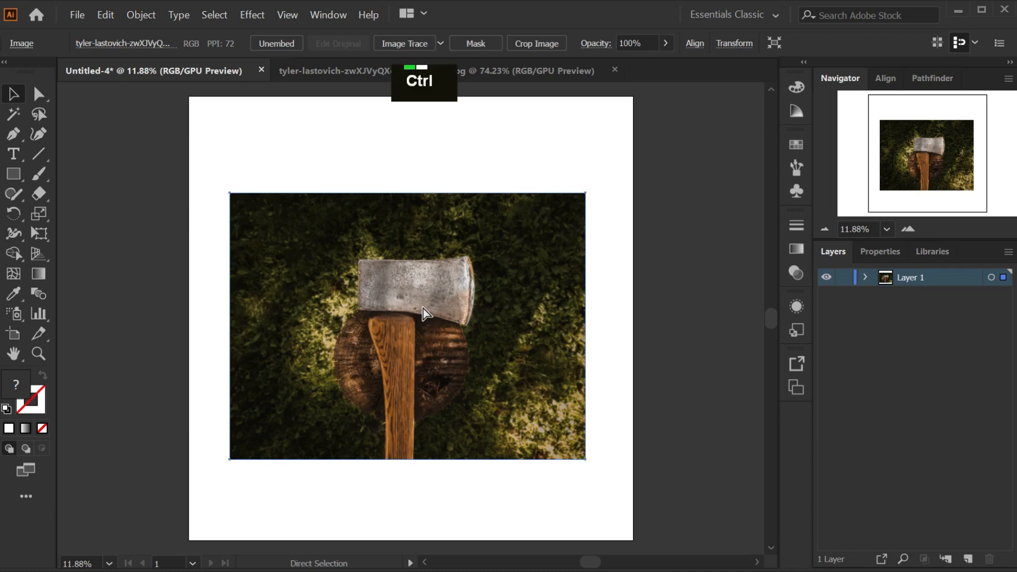
Start a Pen path with no fill at the upper-left corner of the axe head.
{"action": "scroll", "coordinate": [424, 313], "scroll_direction": "up", "scroll_amount": 4}
{"action": "scroll", "coordinate": [424, 314], "scroll_direction": "down", "scroll_amount": 1}
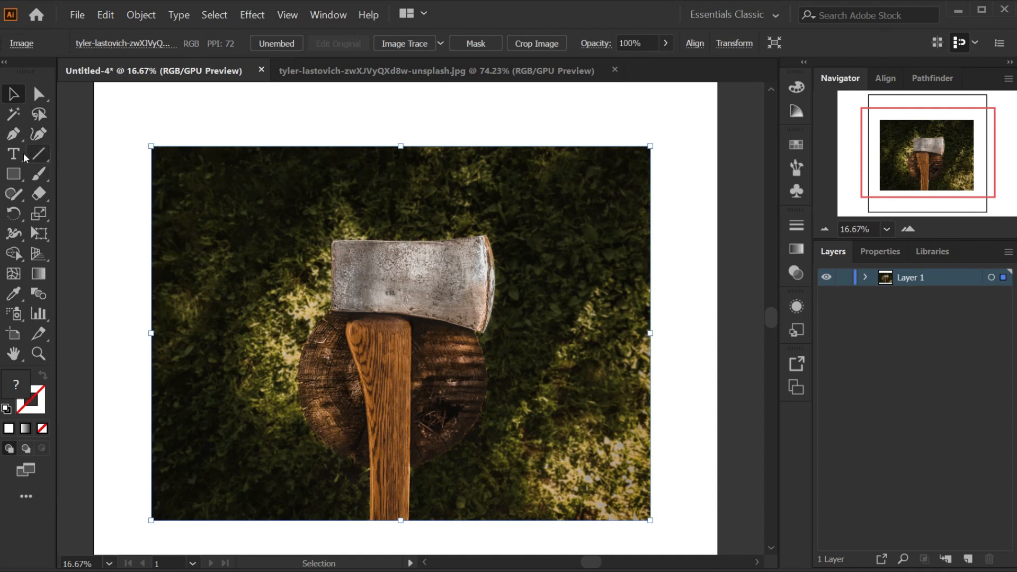
{"action": "right_click", "coordinate": [14, 134]}
{"action": "left_click", "coordinate": [61, 134]}
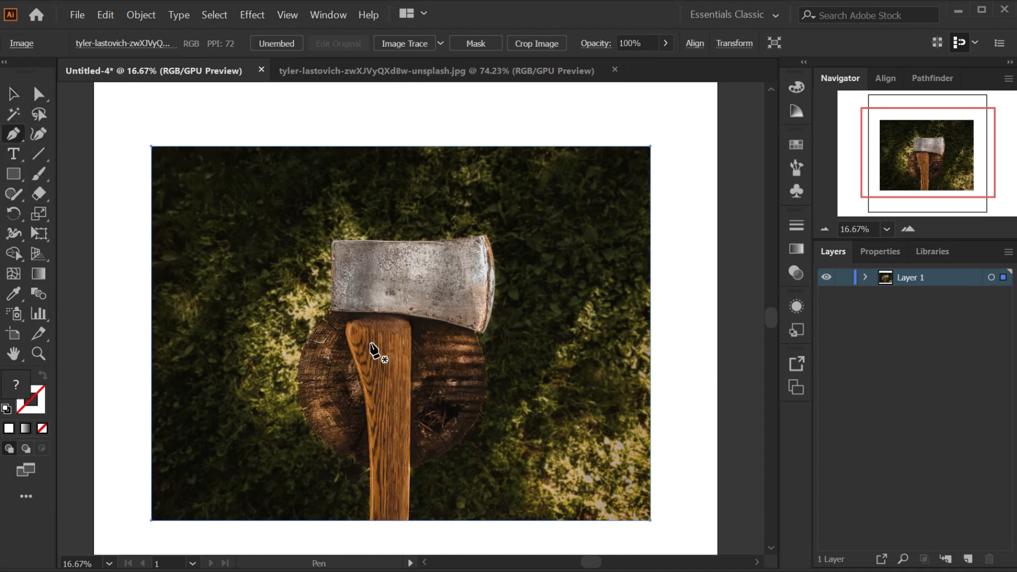
{"action": "left_click", "coordinate": [332, 242]}
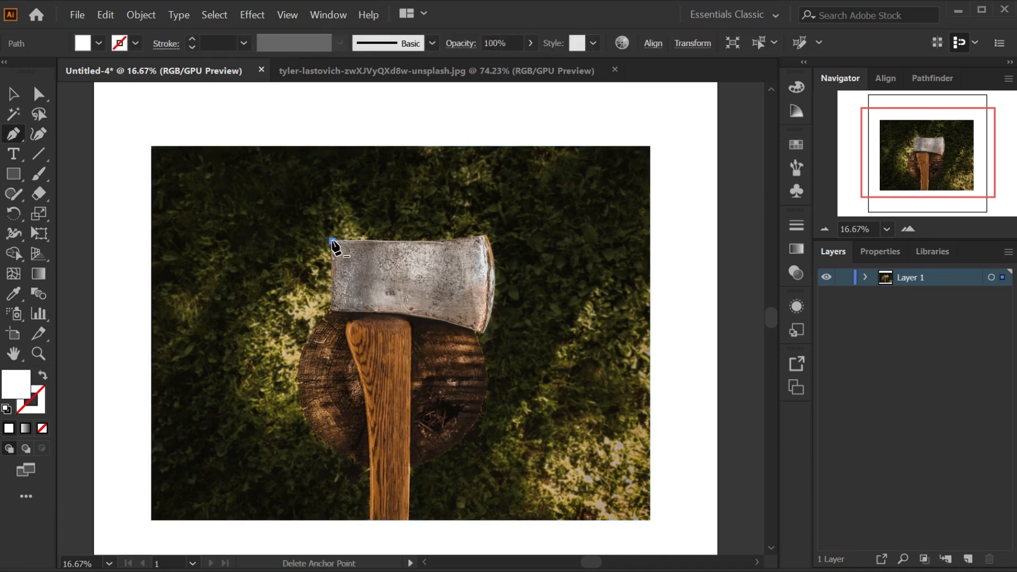
{"action": "left_click", "coordinate": [43, 428]}
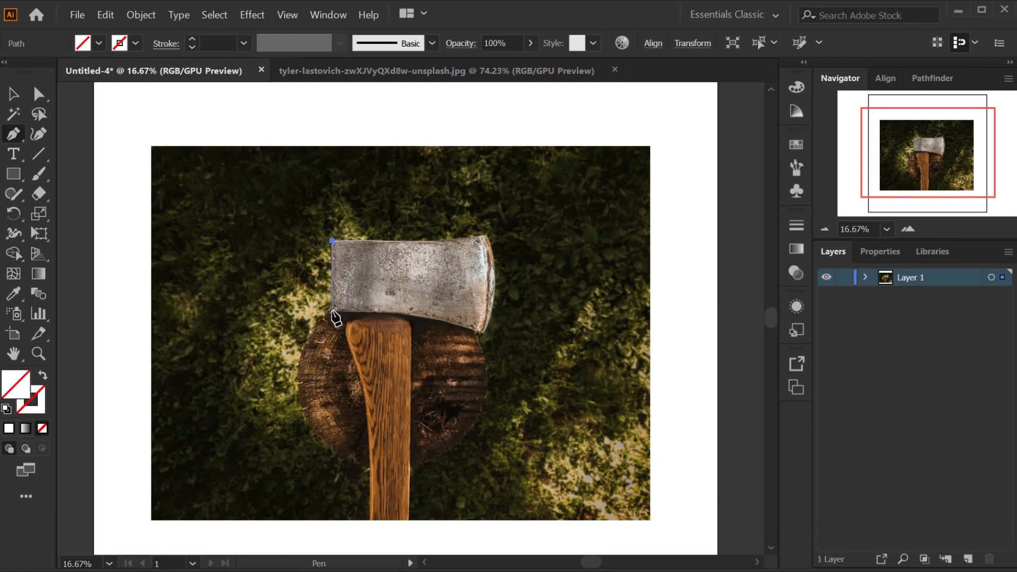
Trace the axe head's left edge, round its lower-left corner and continue along the underside to the handle.
{"action": "scroll", "coordinate": [335, 318], "scroll_direction": "down", "scroll_amount": 1}
{"action": "scroll", "coordinate": [336, 318], "scroll_direction": "up", "scroll_amount": 3, "text": "ctrl"}
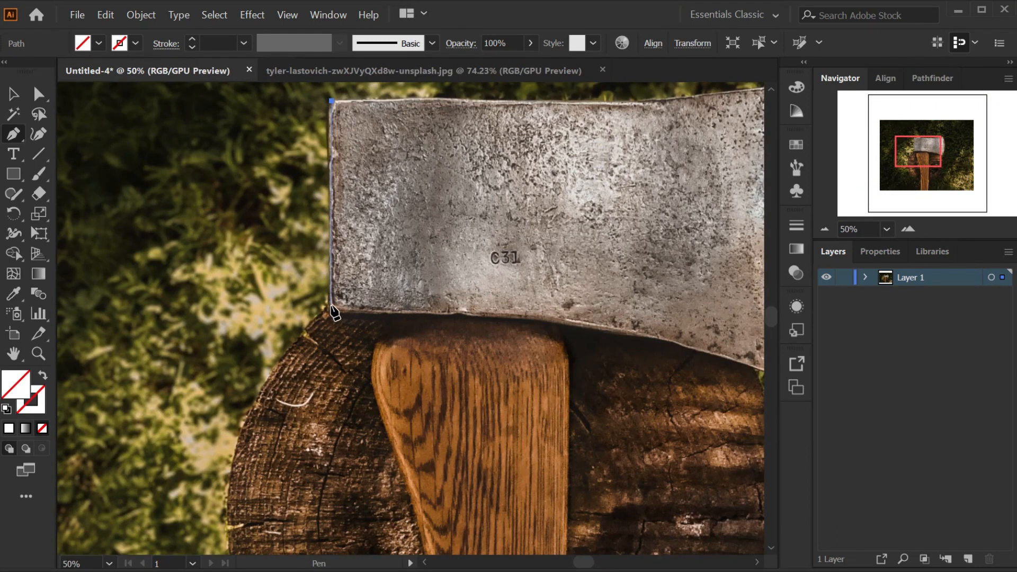
{"action": "left_click_drag", "start_coordinate": [332, 307], "coordinate": [363, 313]}
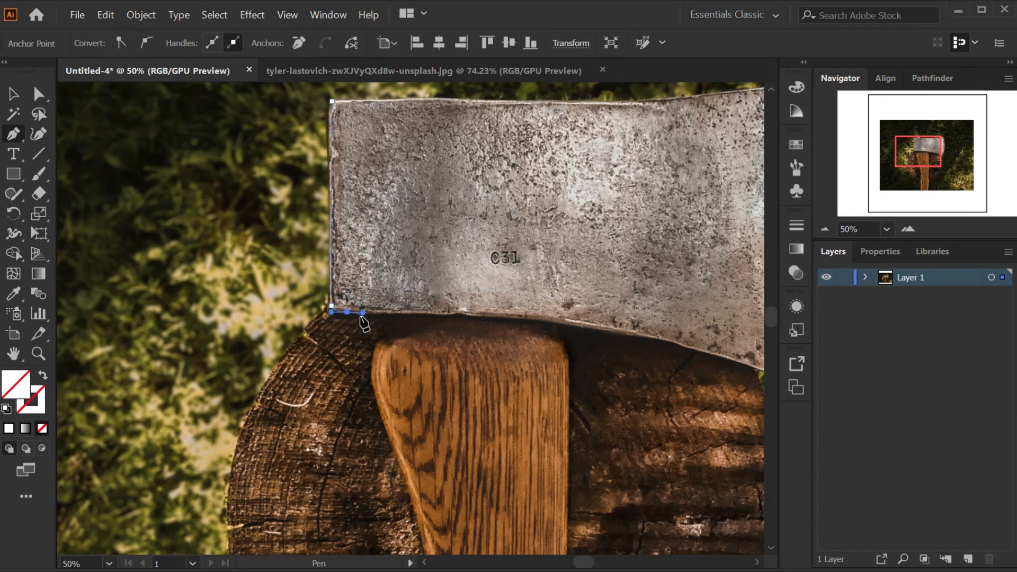
{"action": "left_click", "coordinate": [347, 312], "text": "alt"}
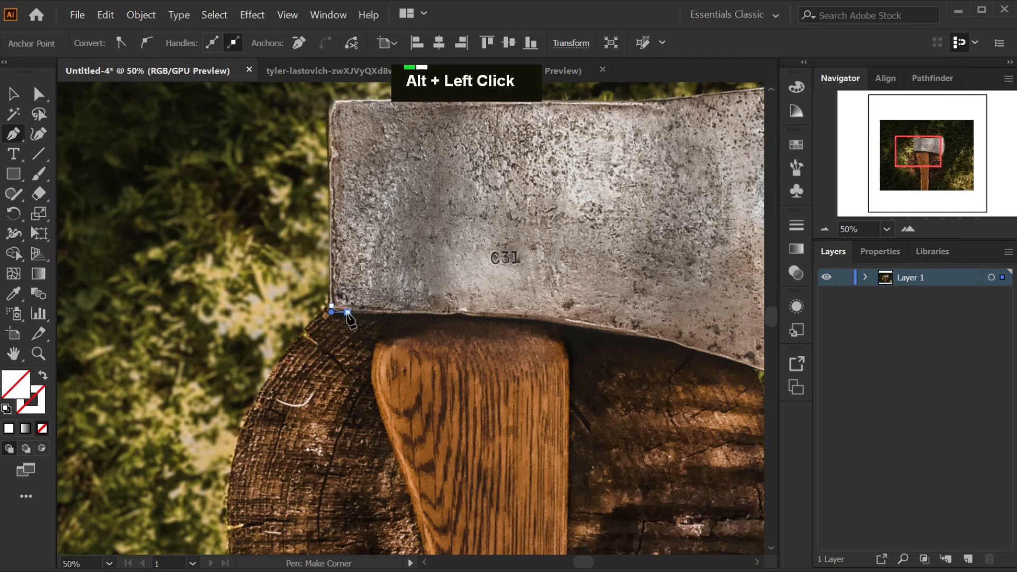
{"action": "left_click", "coordinate": [401, 313]}
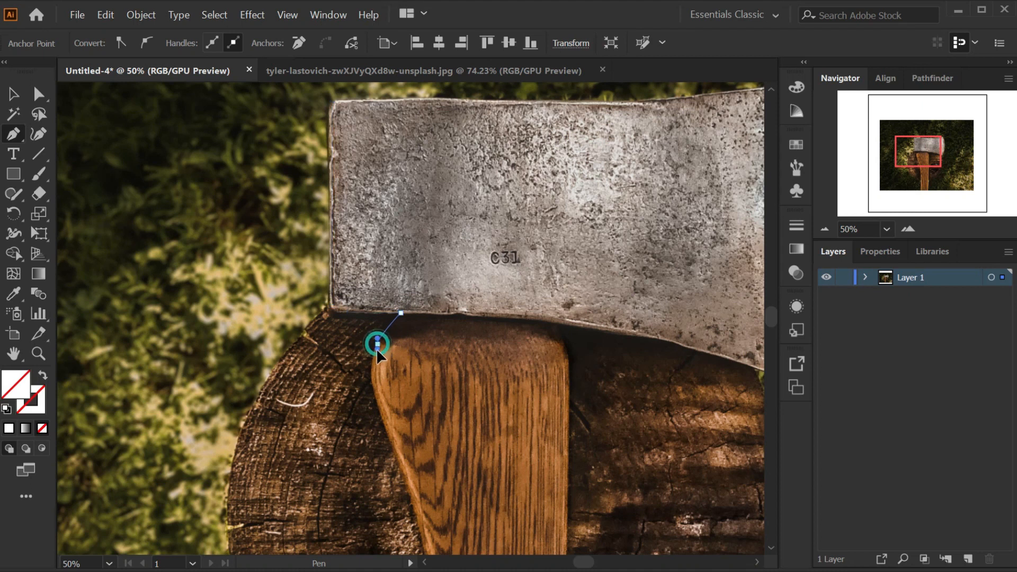
Trace the handle's rounded shoulder and curved left side down to the photo's bottom edge, ending with a corner point.
{"action": "left_click_drag", "start_coordinate": [373, 362], "coordinate": [374, 361]}
{"action": "key", "text": "alt"}
{"action": "left_click", "coordinate": [377, 343], "text": "alt"}
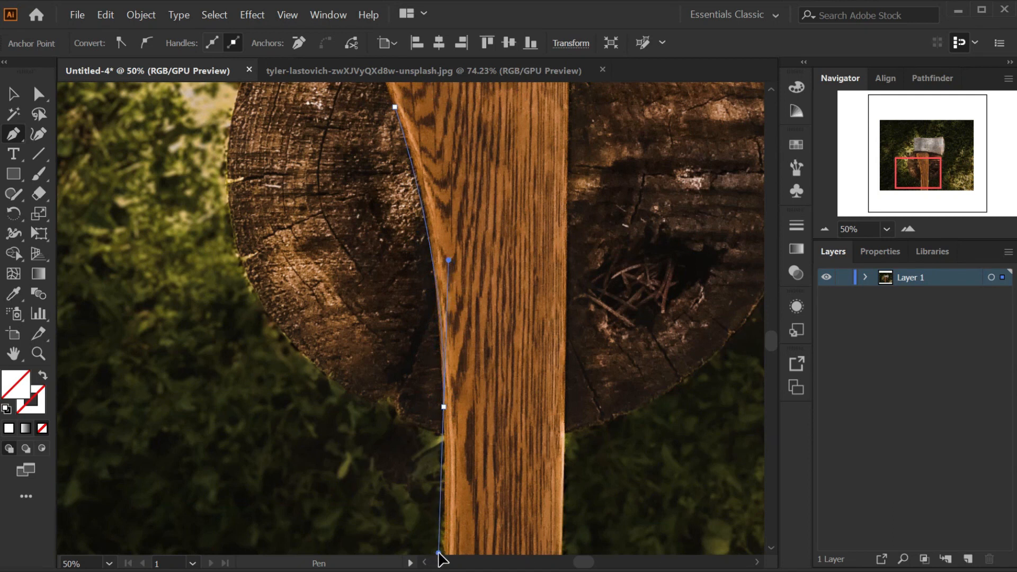
{"action": "scroll", "coordinate": [434, 552], "scroll_direction": "down", "scroll_amount": 3}
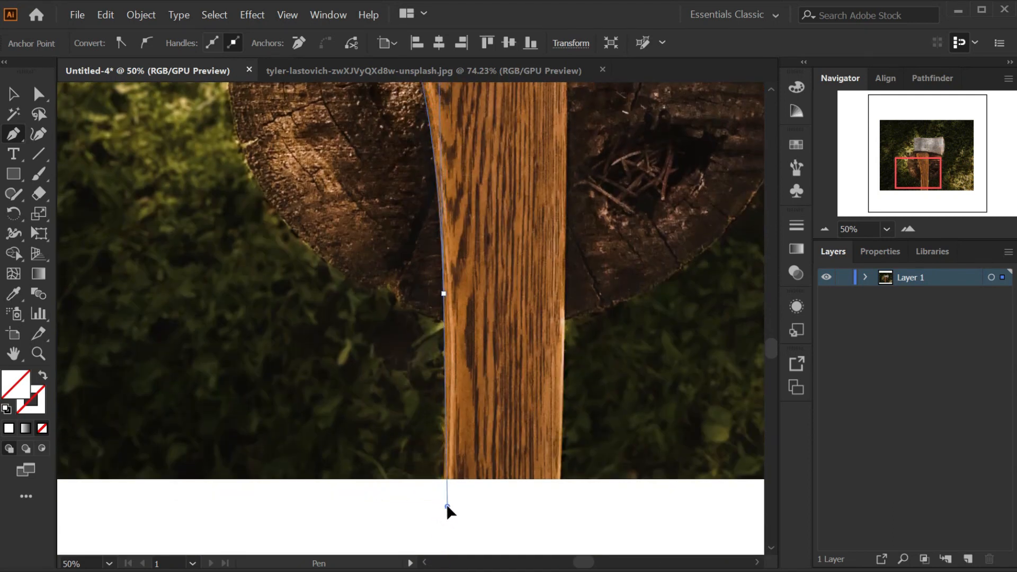
{"action": "left_click", "coordinate": [446, 504]}
{"action": "scroll", "coordinate": [498, 371], "scroll_direction": "up", "scroll_amount": 3}
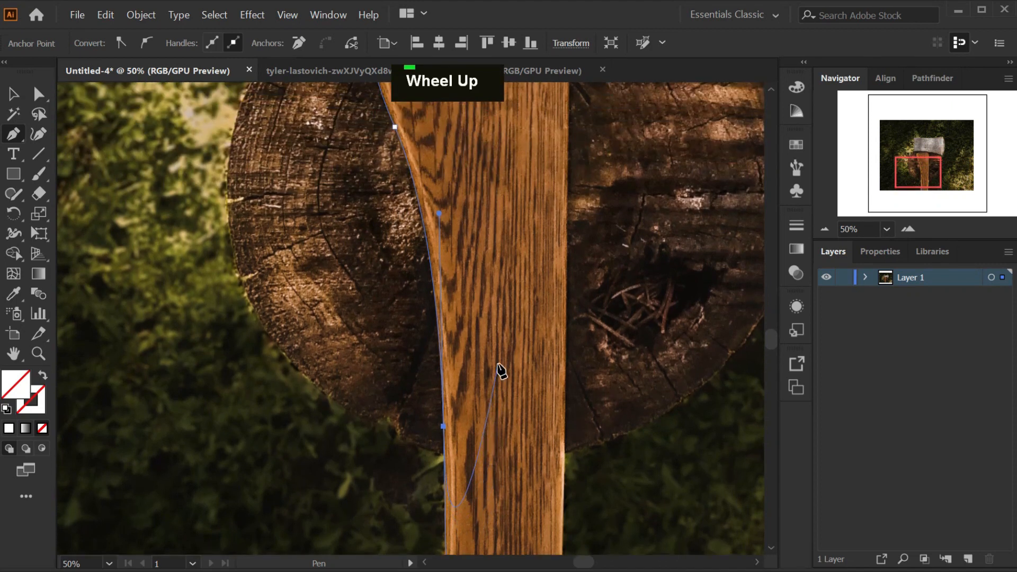
{"action": "scroll", "coordinate": [498, 371], "scroll_direction": "down", "scroll_amount": 1}
{"action": "scroll", "coordinate": [500, 371], "scroll_direction": "down", "scroll_amount": 2}
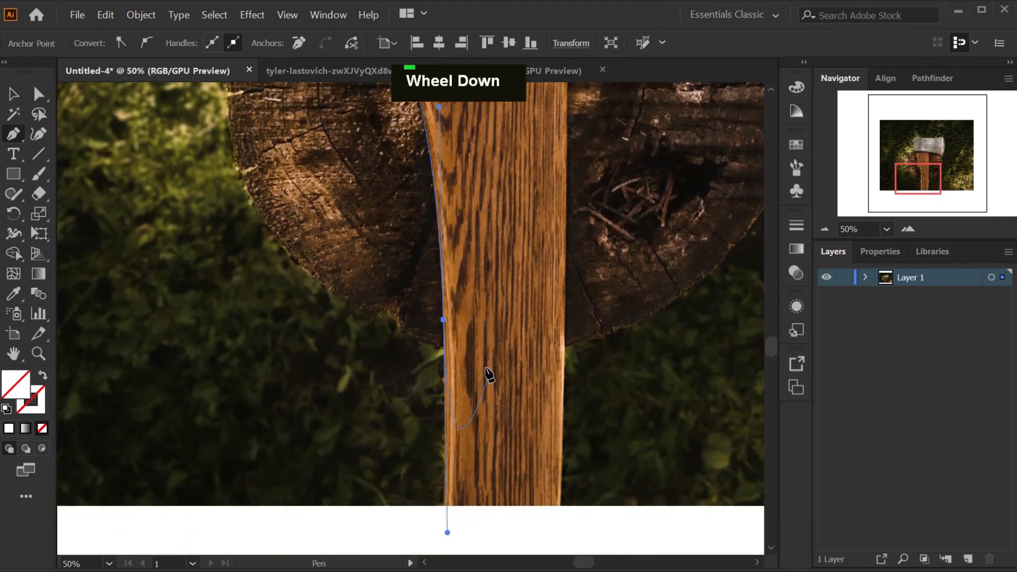
{"action": "left_click", "coordinate": [443, 319], "text": "alt"}
{"action": "left_click", "coordinate": [443, 506]}
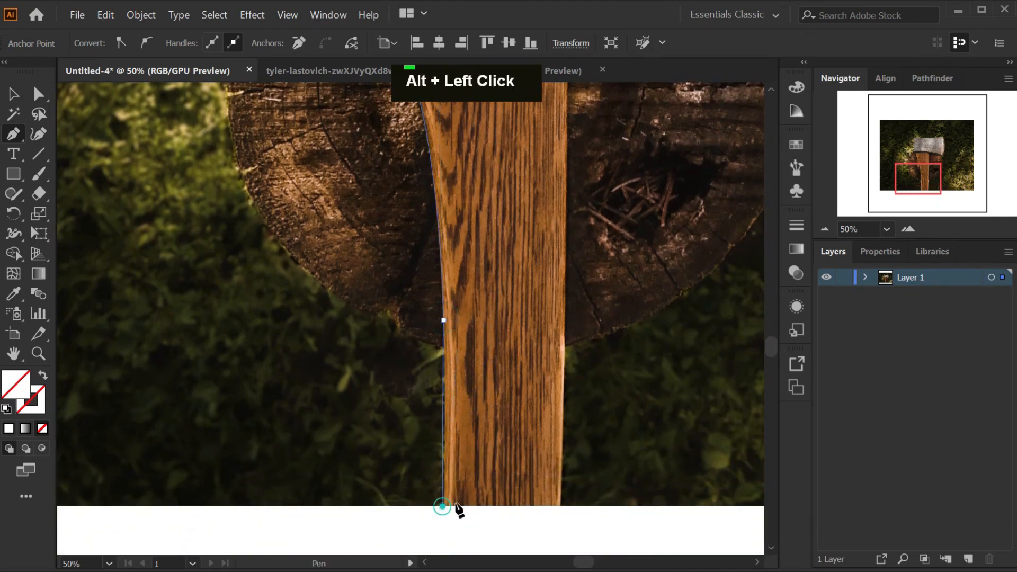
Continue the path across the handle's bottom end and up its right side to the axe head's underside.
{"action": "left_click", "coordinate": [562, 506]}
{"action": "left_click", "coordinate": [567, 212]}
{"action": "scroll", "coordinate": [569, 212], "scroll_direction": "up", "scroll_amount": 5}
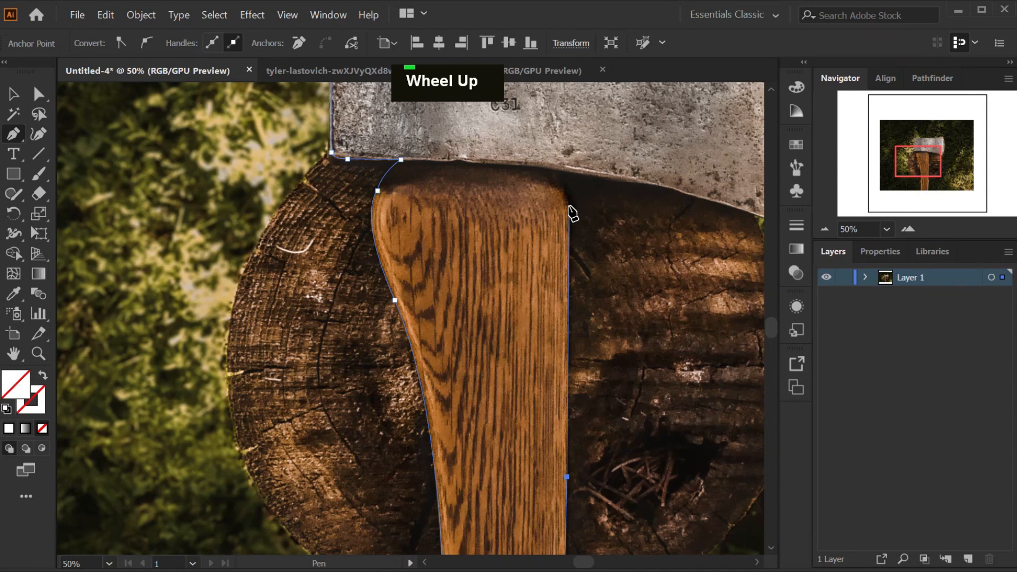
{"action": "left_click", "coordinate": [569, 206]}
{"action": "left_click_drag", "start_coordinate": [555, 170], "coordinate": [545, 164]}
{"action": "left_click", "coordinate": [554, 169], "text": "alt"}
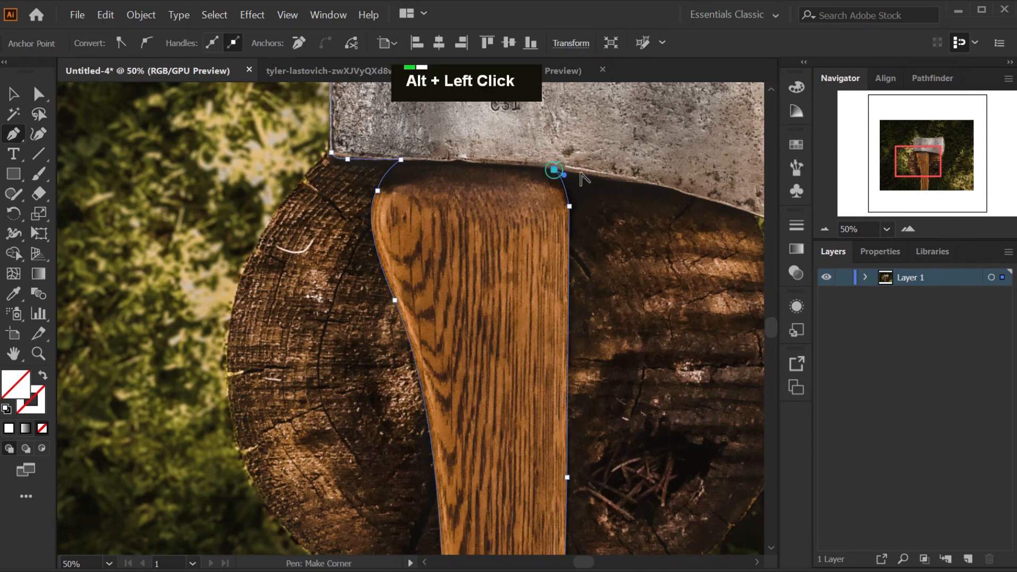
Trace the remaining underside of the axe head and the curved cutting edge up to the blade's upper corner.
{"action": "left_click_drag", "start_coordinate": [591, 561], "coordinate": [603, 561]}
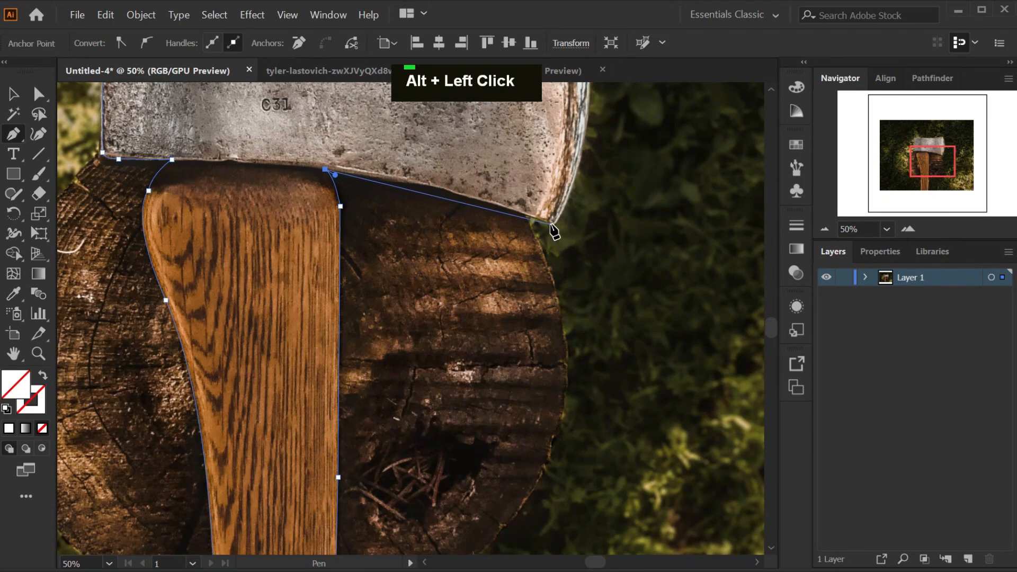
{"action": "left_click_drag", "start_coordinate": [553, 226], "coordinate": [638, 269]}
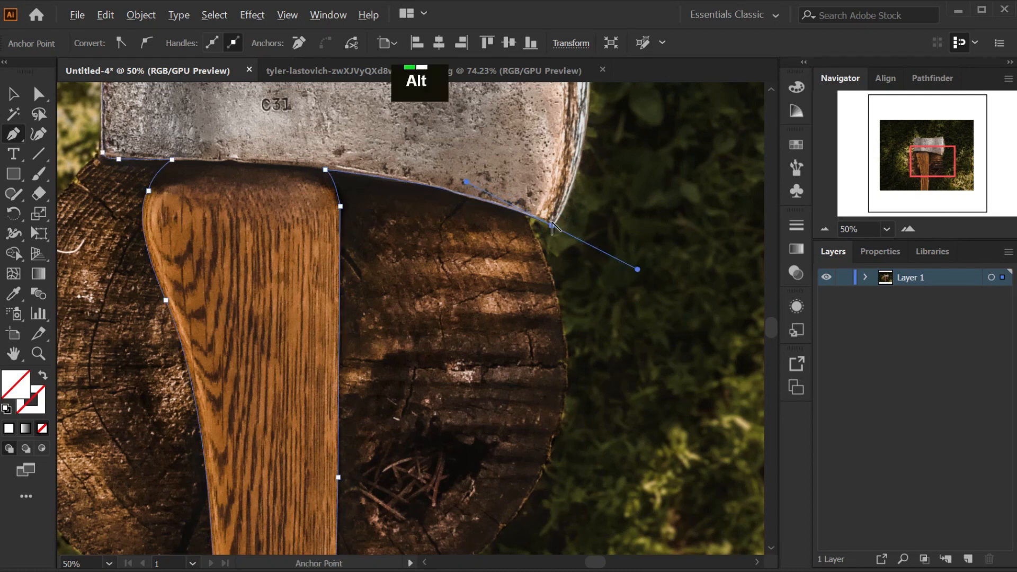
{"action": "left_click", "coordinate": [553, 227], "text": "alt"}
{"action": "scroll", "coordinate": [583, 223], "scroll_direction": "up", "scroll_amount": 5}
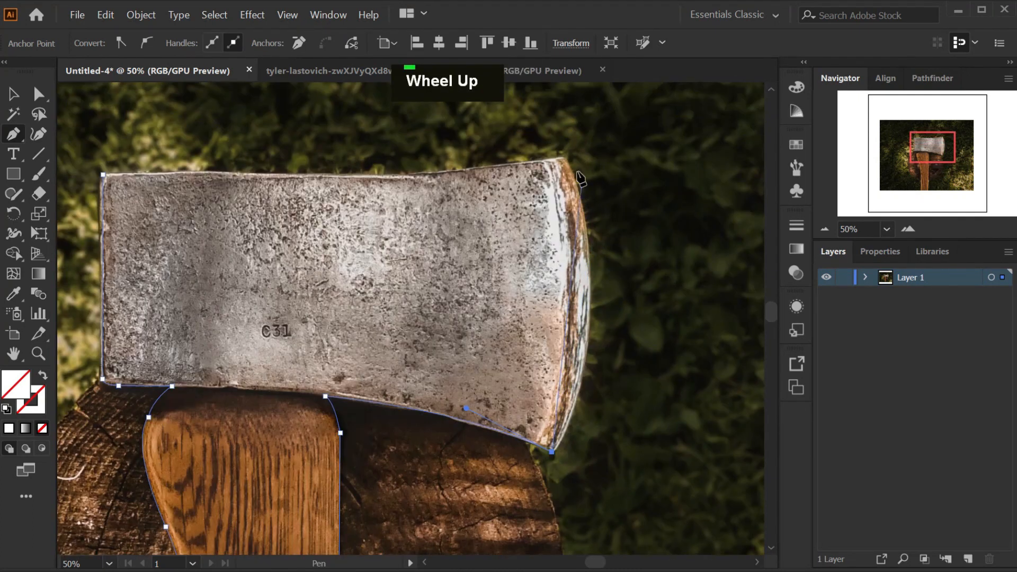
{"action": "left_click_drag", "start_coordinate": [565, 157], "coordinate": [497, 182]}
{"action": "left_click", "coordinate": [564, 317], "text": "alt"}
Trace the axe head's top edge with a curved segment and close the path at its starting point.
{"action": "left_click_drag", "start_coordinate": [104, 337], "coordinate": [125, 318]}
{"action": "key", "text": "ctrl"}
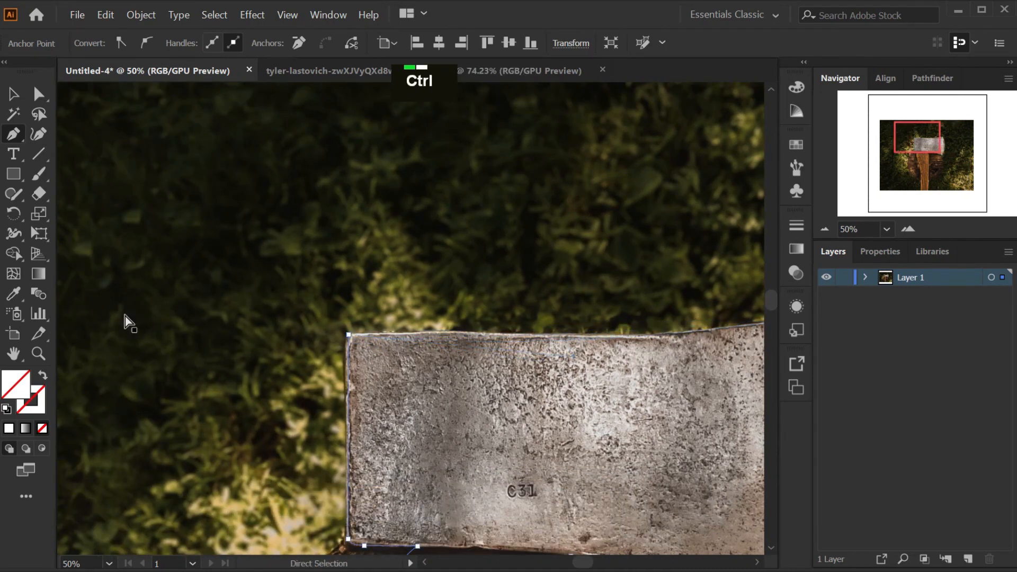
{"action": "left_click_drag", "start_coordinate": [591, 562], "coordinate": [596, 561]}
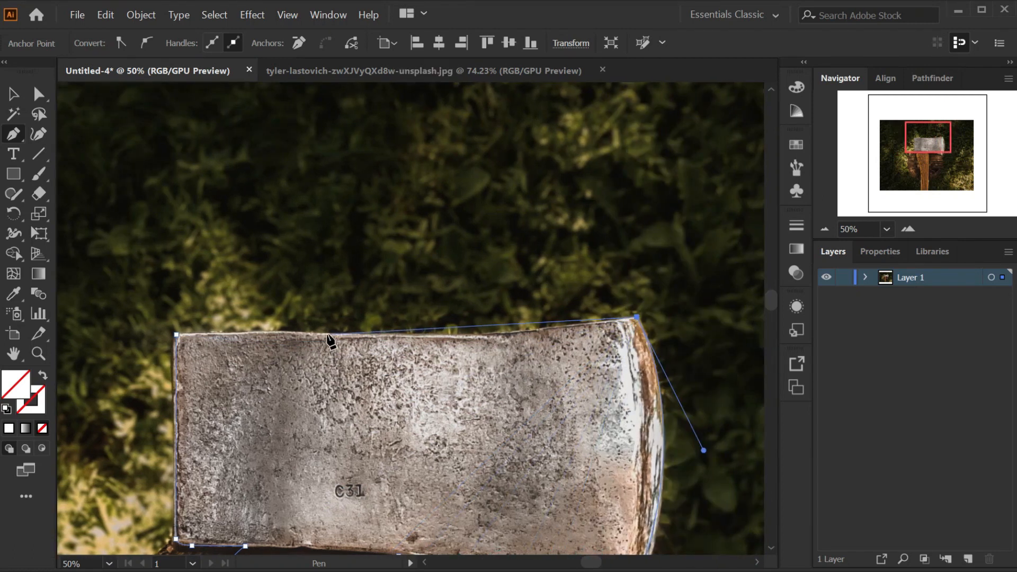
{"action": "left_click_drag", "start_coordinate": [337, 334], "coordinate": [204, 323]}
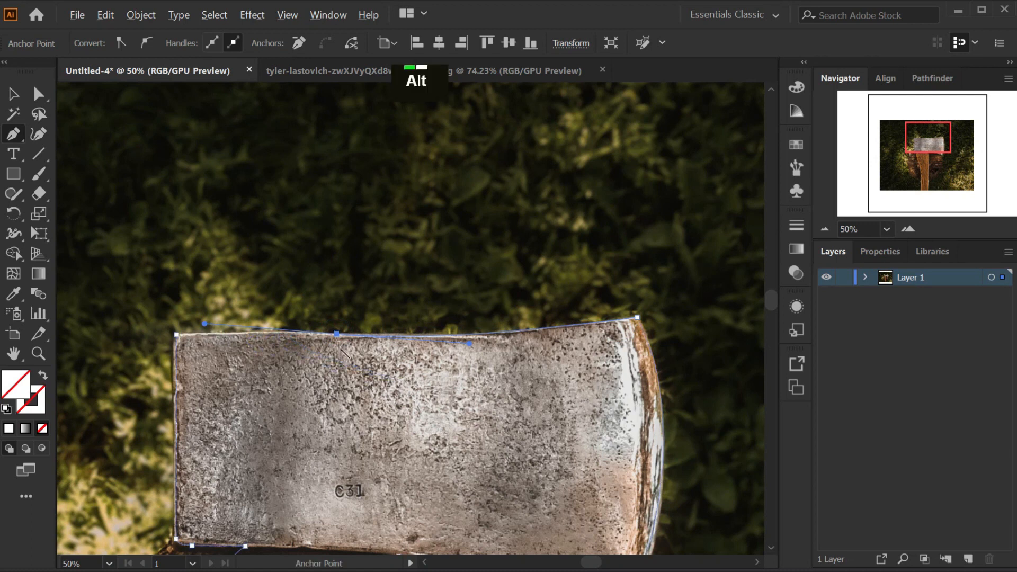
{"action": "left_click_drag", "start_coordinate": [336, 334], "coordinate": [177, 339]}
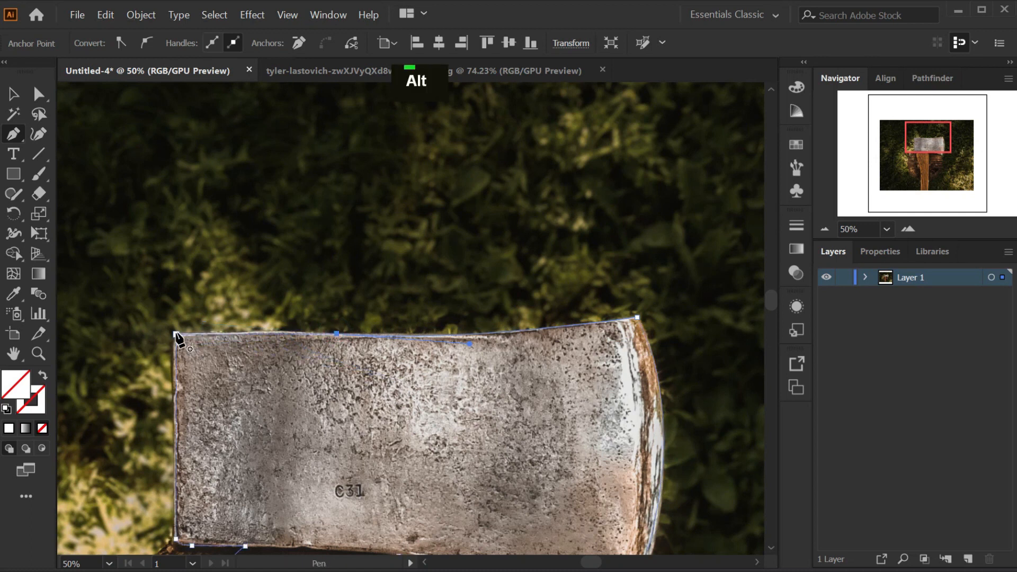
{"action": "left_click", "coordinate": [176, 334]}
Select both the photo and the axe outline, make a clipping mask from them, and switch to the Selection tool.
{"action": "scroll", "coordinate": [313, 356], "scroll_direction": "down", "scroll_amount": 5}
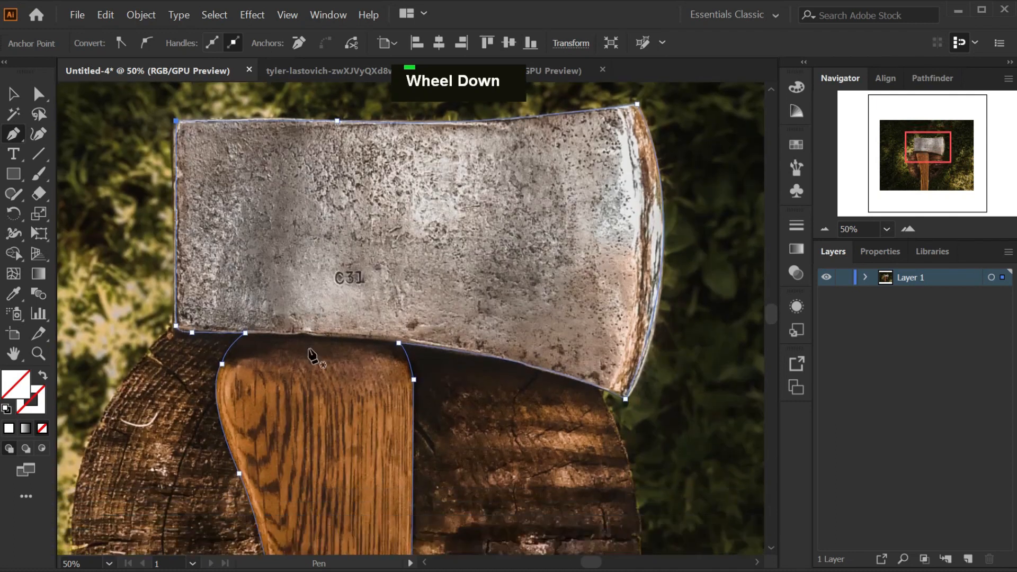
{"action": "double_click", "coordinate": [824, 229]}
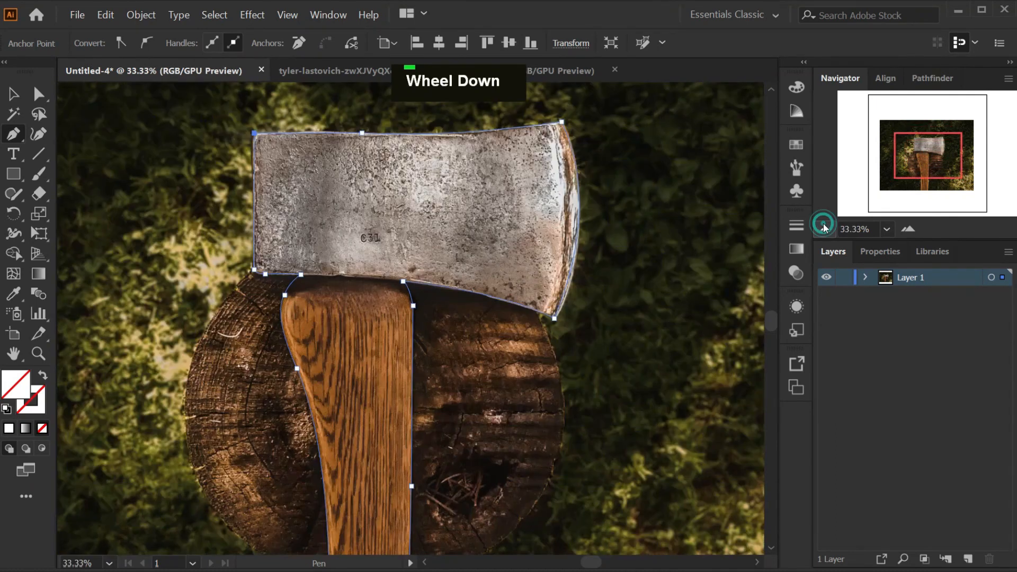
{"action": "left_click", "coordinate": [824, 229]}
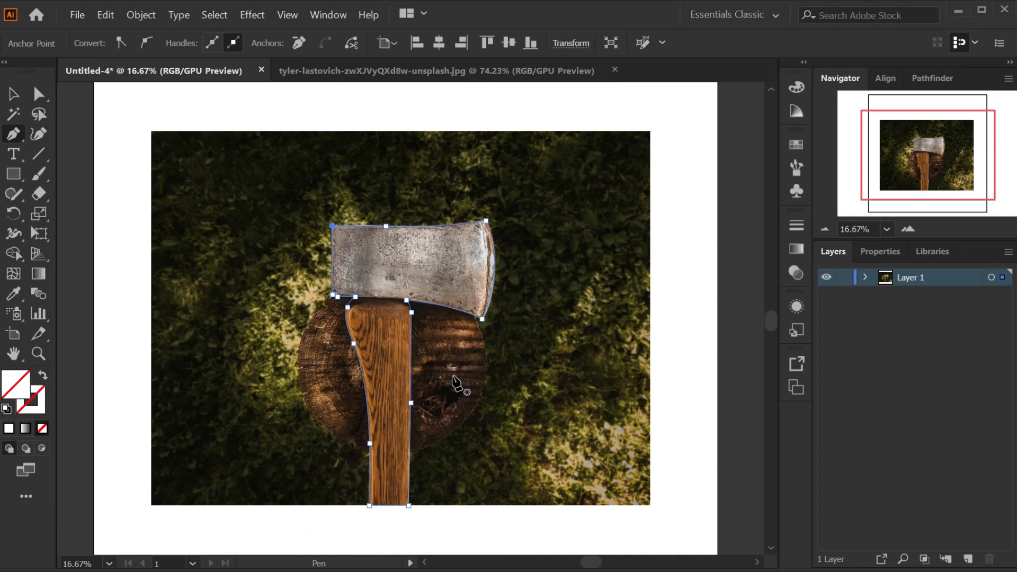
{"action": "left_click", "coordinate": [215, 18]}
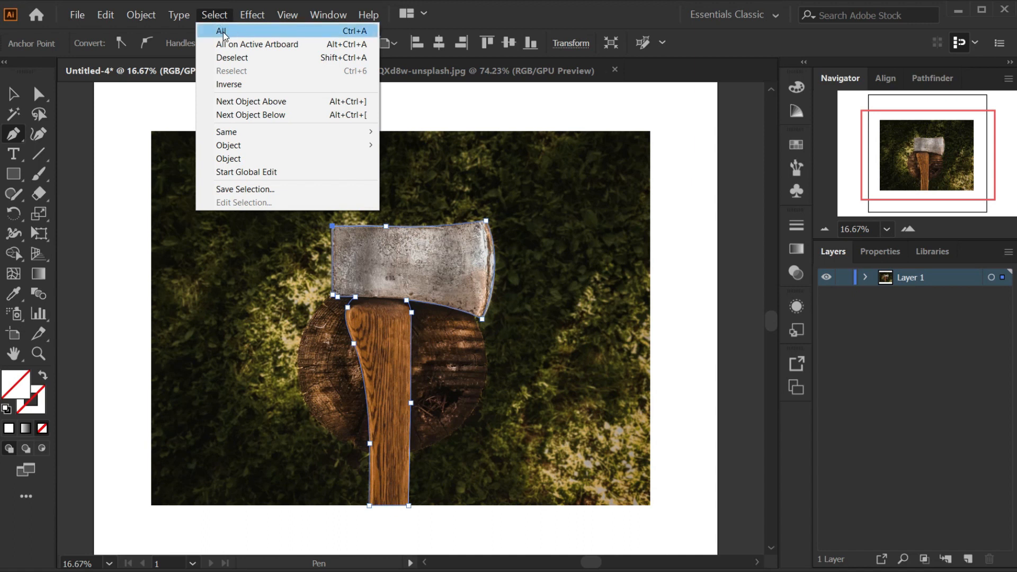
{"action": "left_click", "coordinate": [229, 33]}
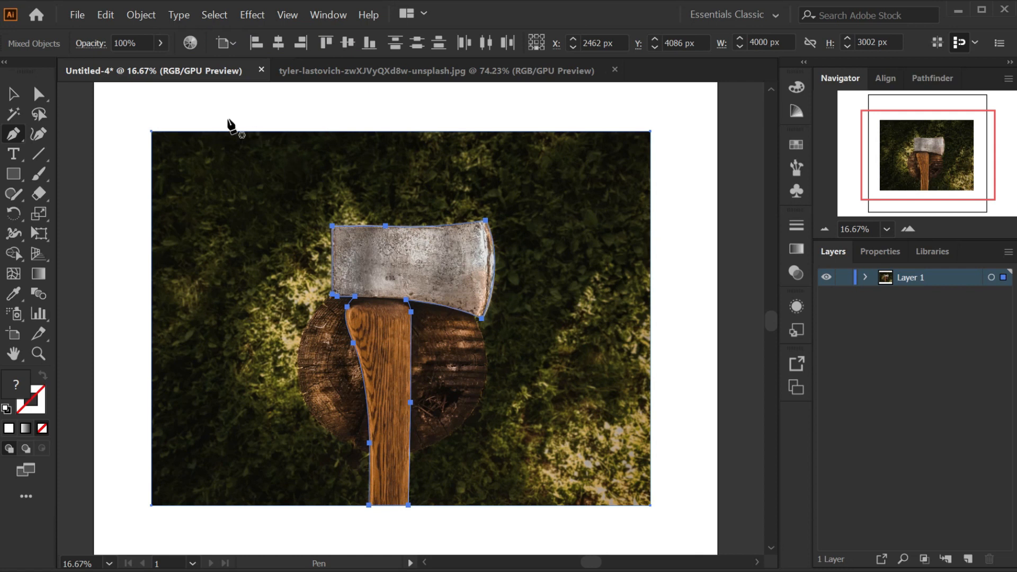
{"action": "left_click", "coordinate": [142, 16]}
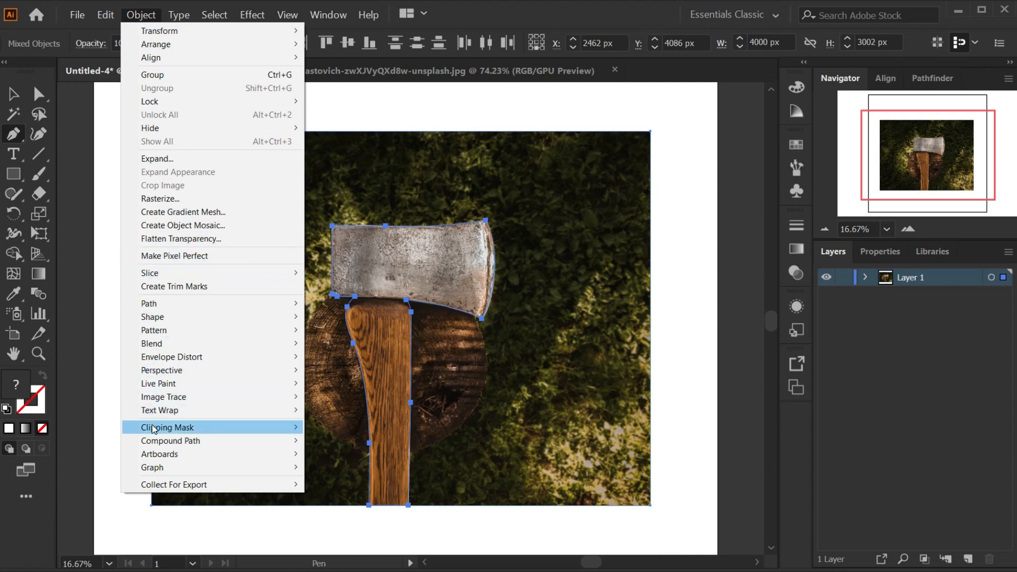
{"action": "mouse_move", "coordinate": [154, 429]}
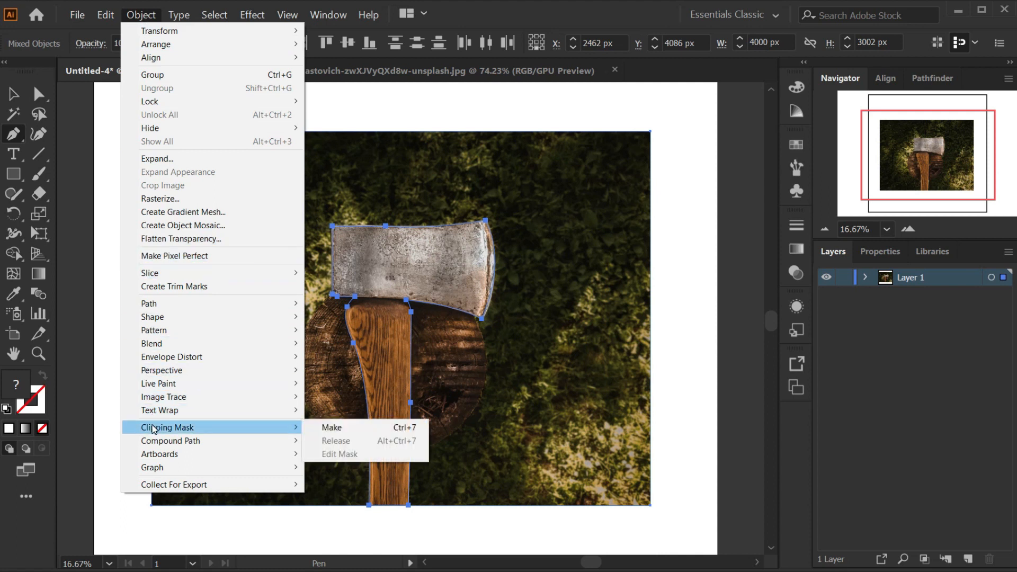
{"action": "left_click", "coordinate": [343, 430]}
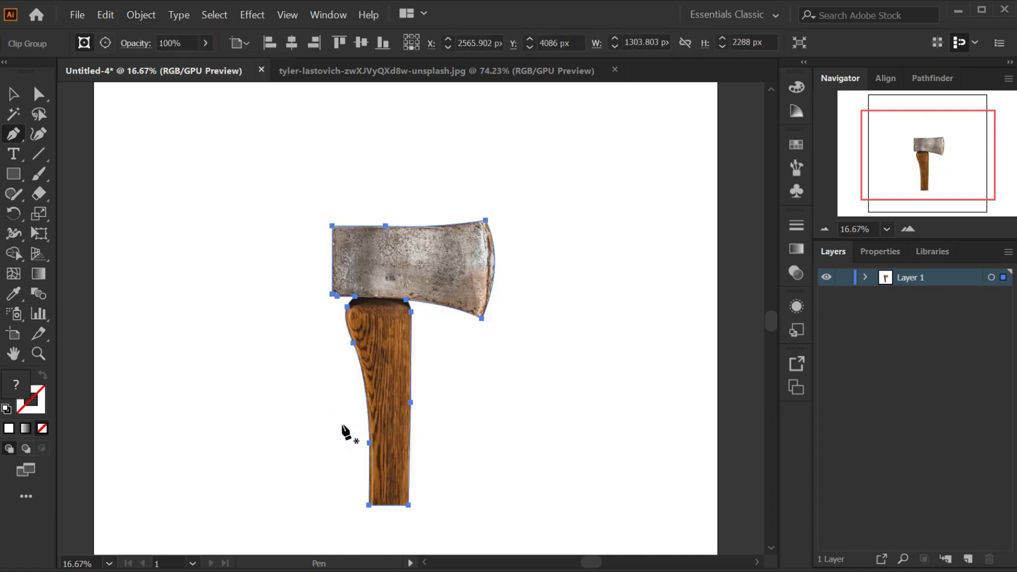
{"action": "left_click", "coordinate": [15, 93]}
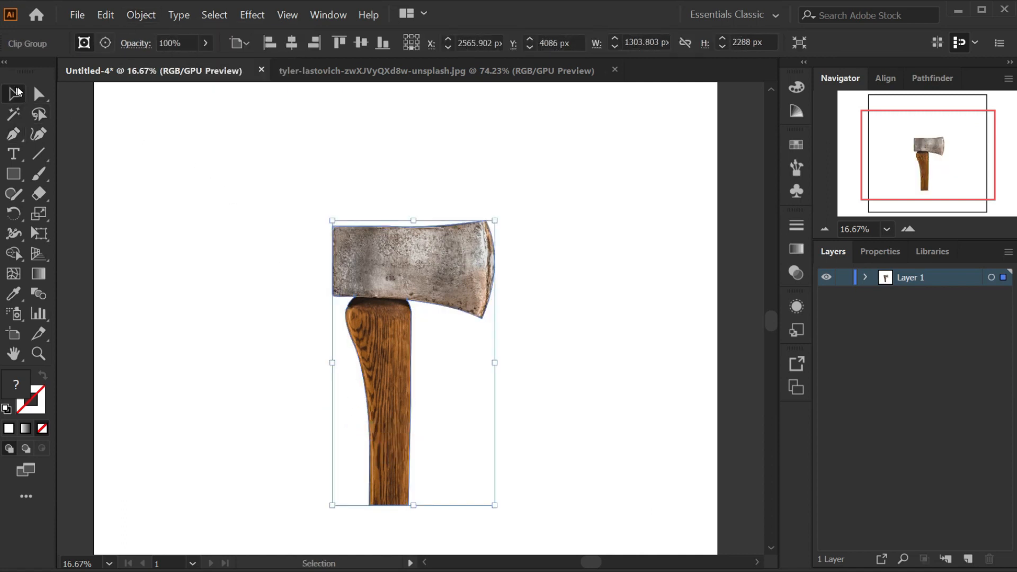
Enlarge the clipped axe proportionally to about 2436 × 4275 px so it nearly fills the artboard's height.
{"action": "left_click", "coordinate": [264, 214]}
{"action": "left_click", "coordinate": [429, 305]}
{"action": "left_click_drag", "start_coordinate": [418, 220], "coordinate": [409, 106]}
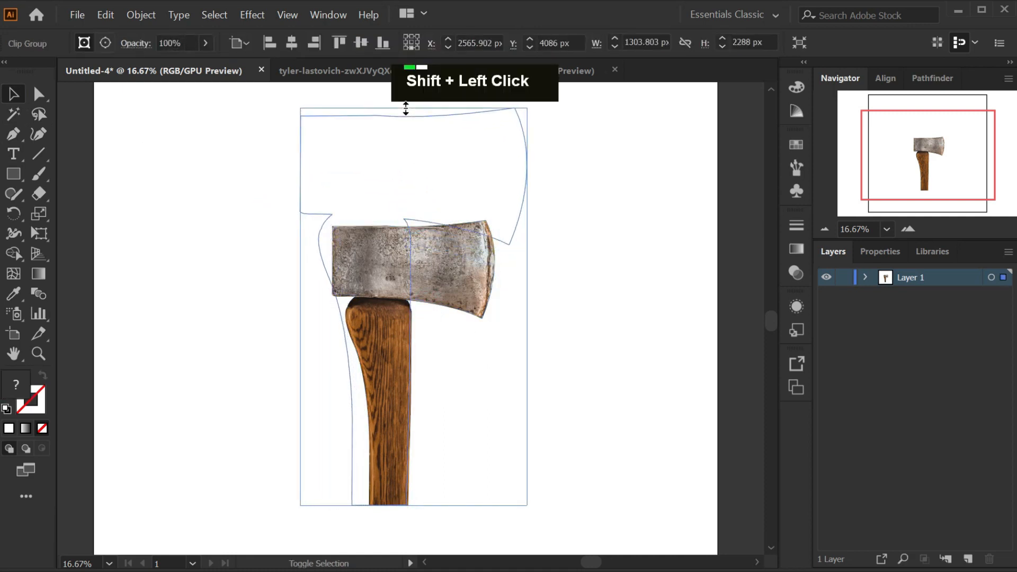
{"action": "scroll", "coordinate": [492, 205], "scroll_direction": "down", "scroll_amount": 2}
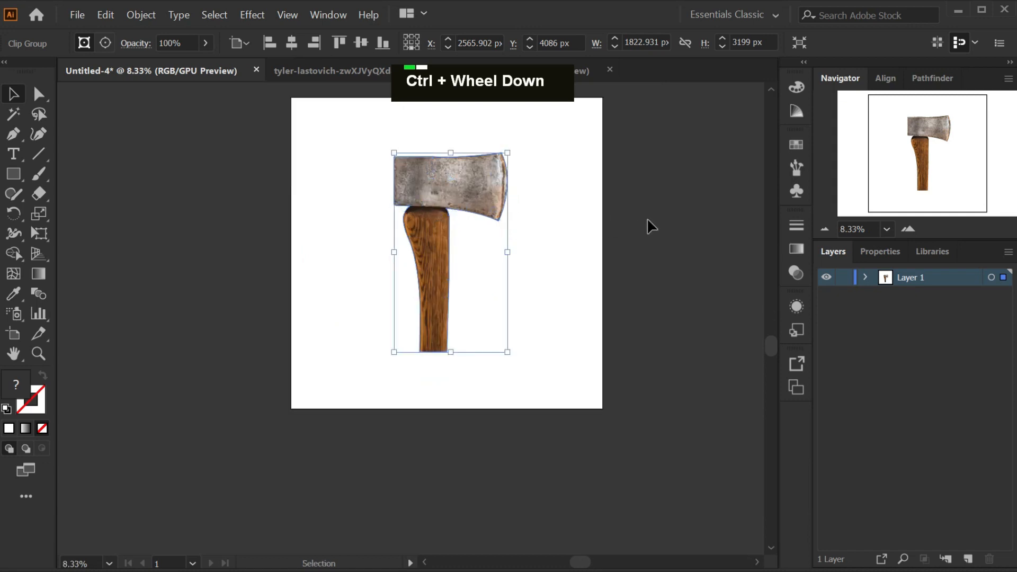
{"action": "left_click_drag", "start_coordinate": [450, 352], "coordinate": [449, 382]}
{"action": "left_click_drag", "start_coordinate": [455, 153], "coordinate": [452, 115]}
{"action": "left_click", "coordinate": [576, 195]}
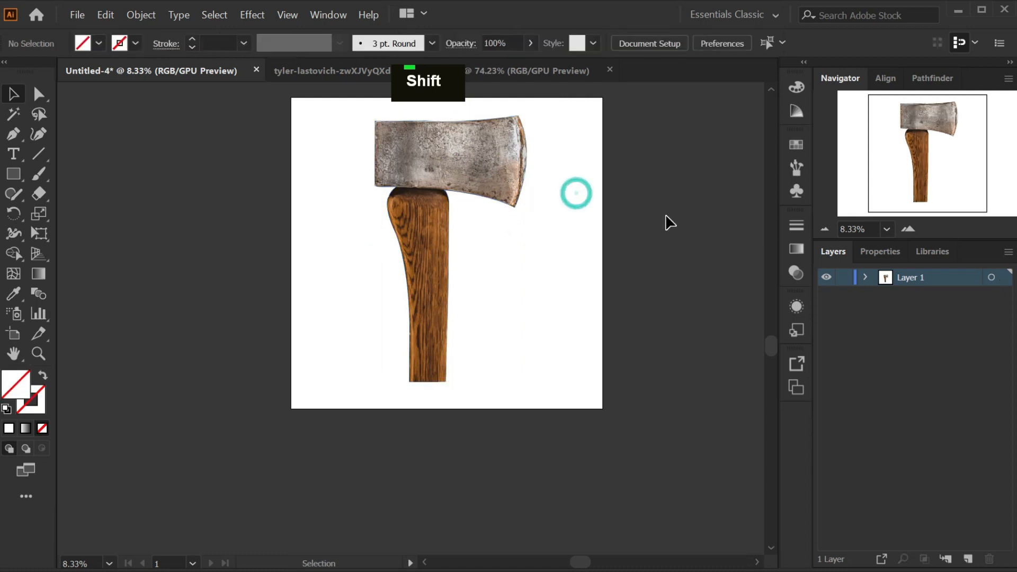
Align the clipped axe to the artboard's horizontal and vertical centre, leaving nothing selected.
{"action": "left_click", "coordinate": [494, 173]}
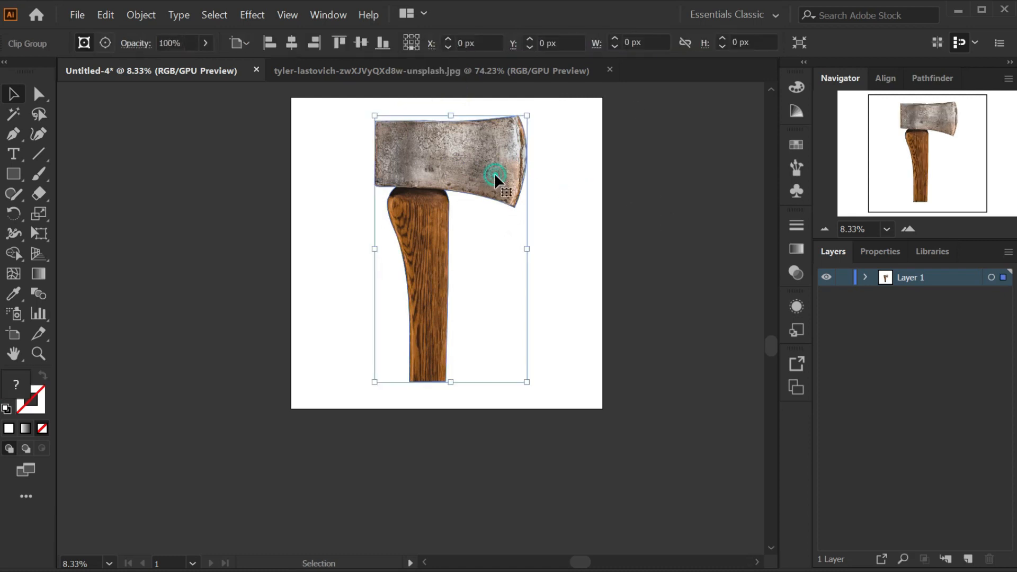
{"action": "left_click", "coordinate": [885, 78]}
{"action": "double_click", "coordinate": [859, 124]}
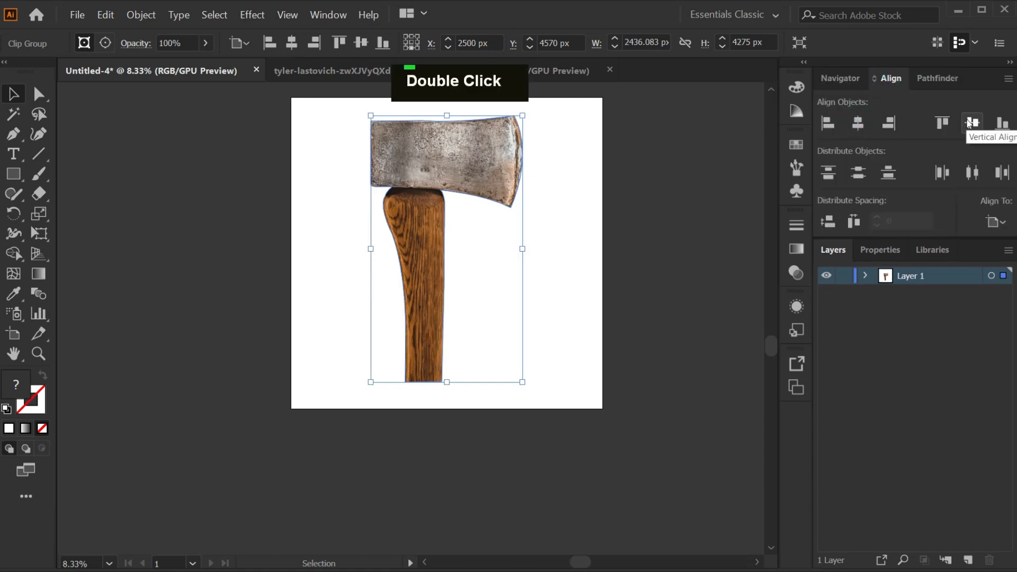
{"action": "double_click", "coordinate": [972, 123]}
{"action": "left_click", "coordinate": [712, 207]}
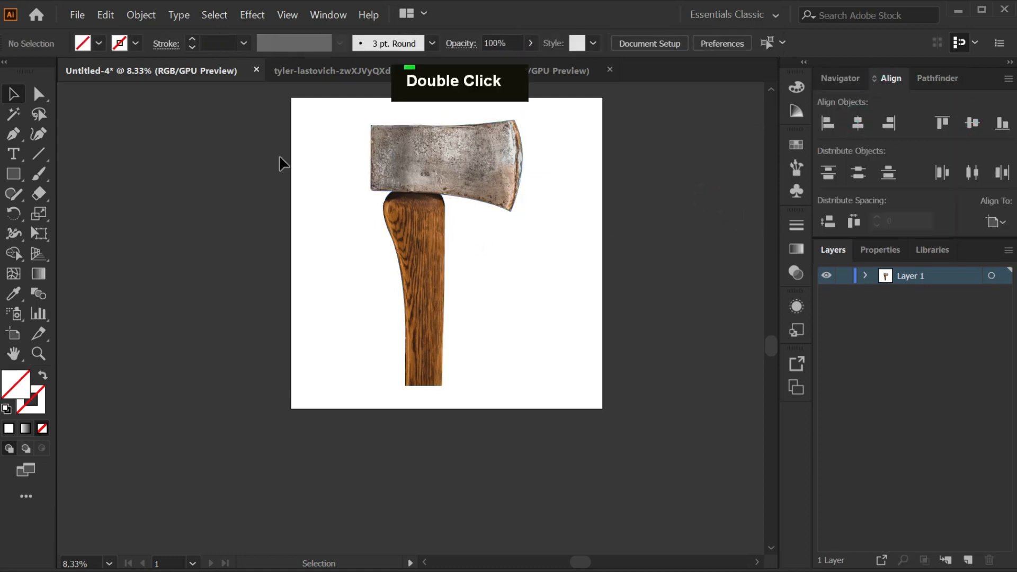
Export the artwork to the Desktop as the PNG file Untitled-4 at High (300 ppi) resolution with a transparent background.
{"action": "left_click", "coordinate": [80, 16]}
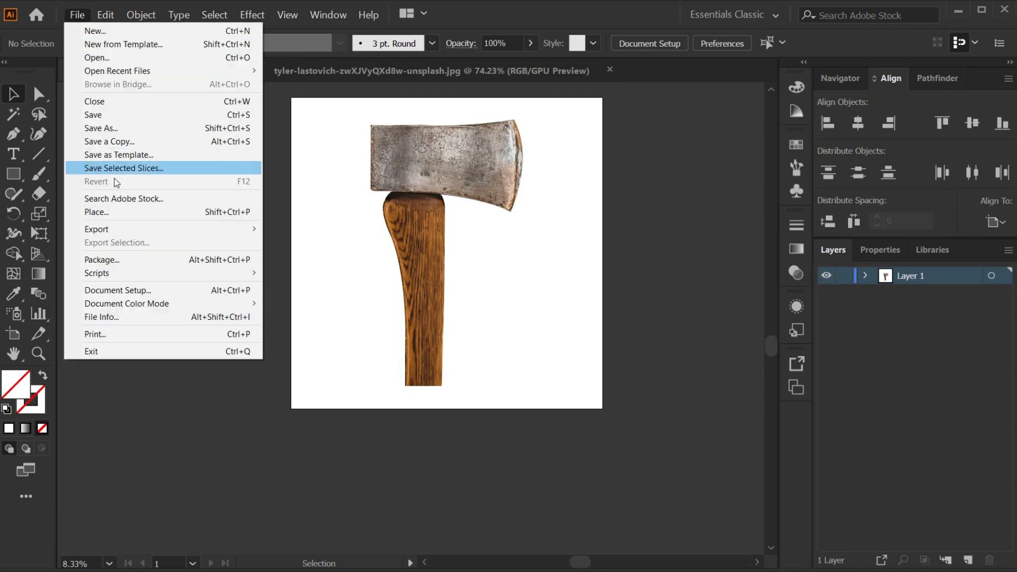
{"action": "left_click", "coordinate": [113, 228]}
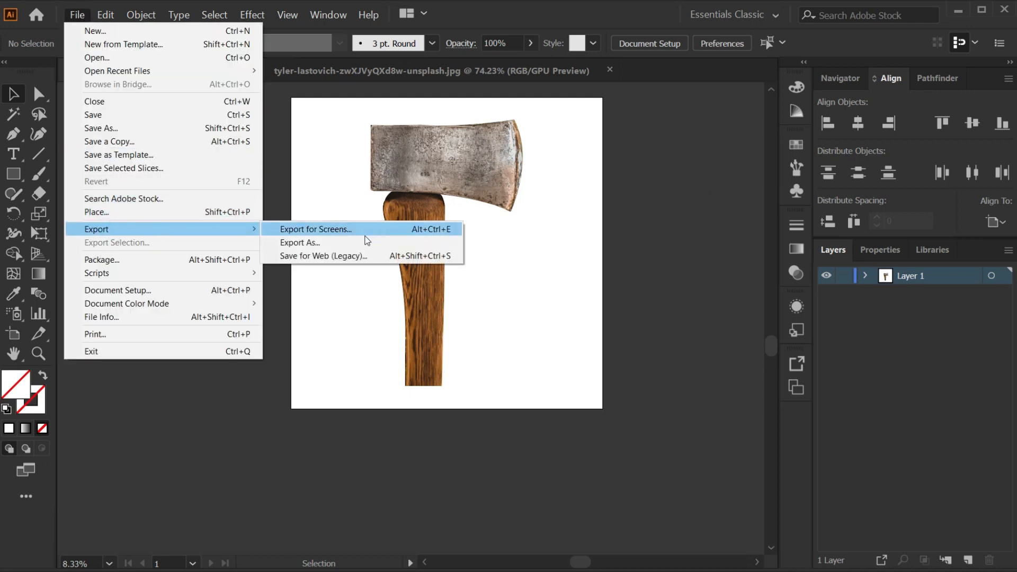
{"action": "left_click", "coordinate": [331, 243]}
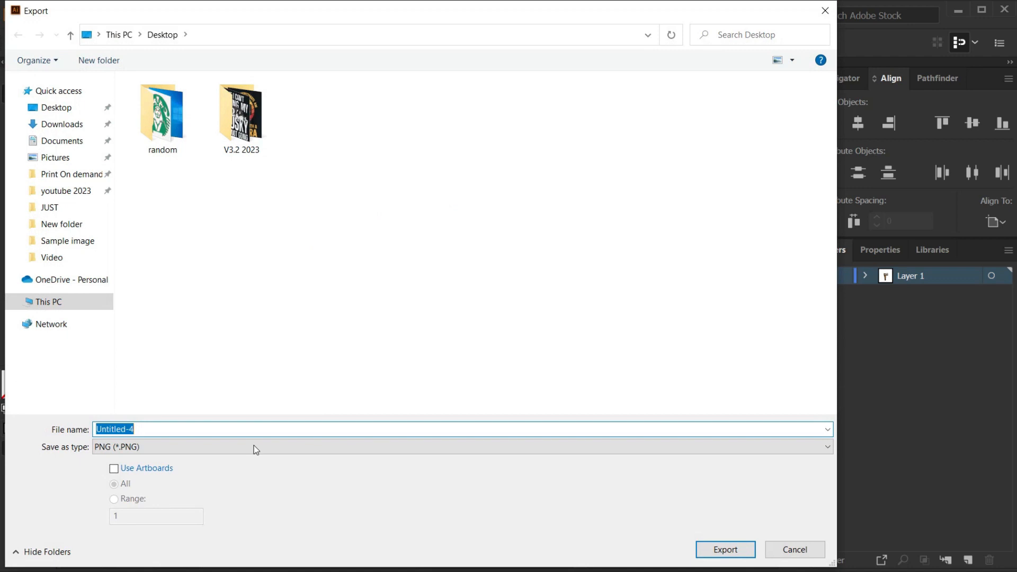
{"action": "left_click", "coordinate": [717, 551]}
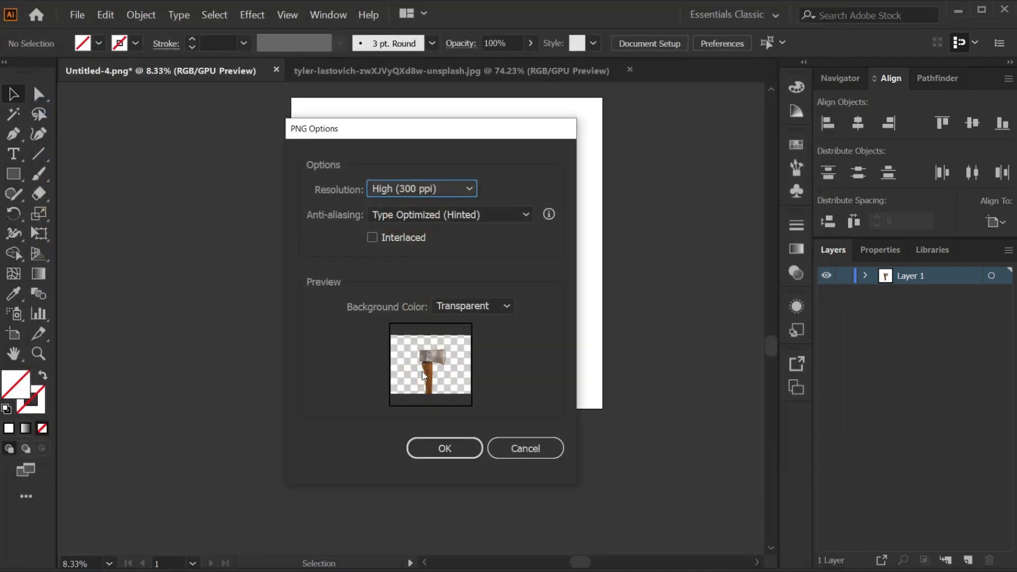
{"action": "left_click", "coordinate": [446, 448]}
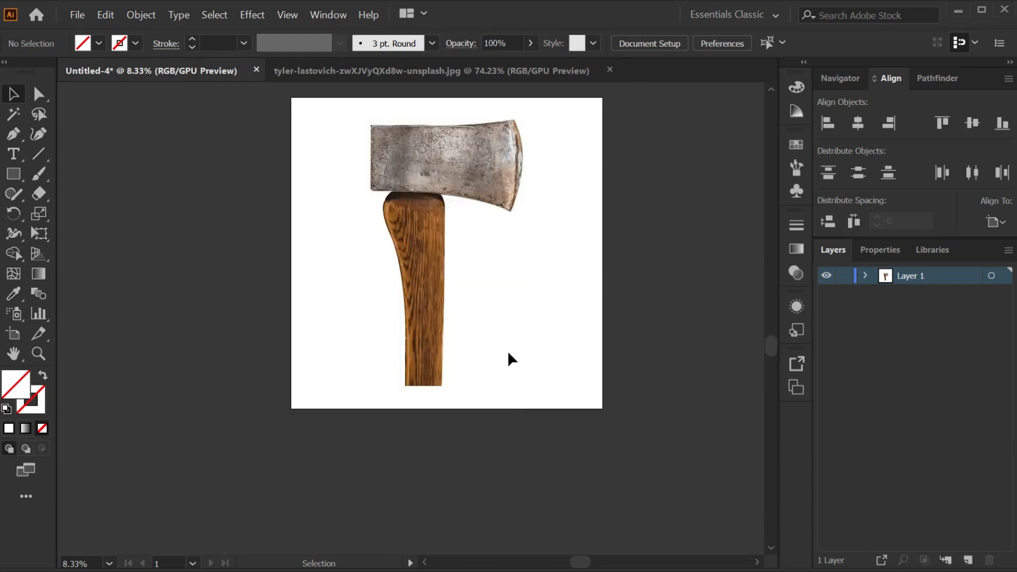
{"action": "scroll", "coordinate": [508, 351], "scroll_direction": "up", "scroll_amount": 4}
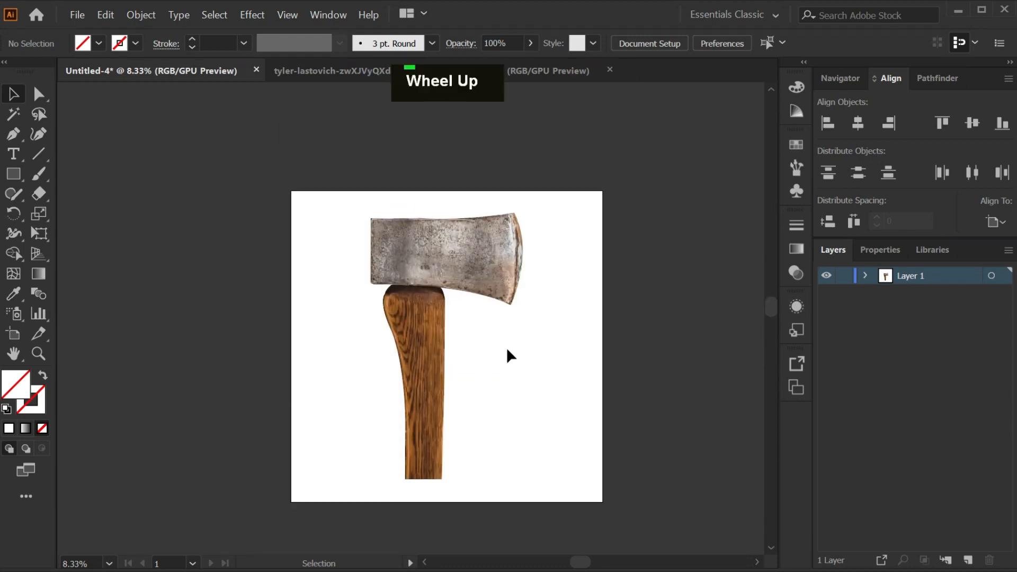
{"action": "scroll", "coordinate": [506, 355], "scroll_direction": "down", "scroll_amount": 1}
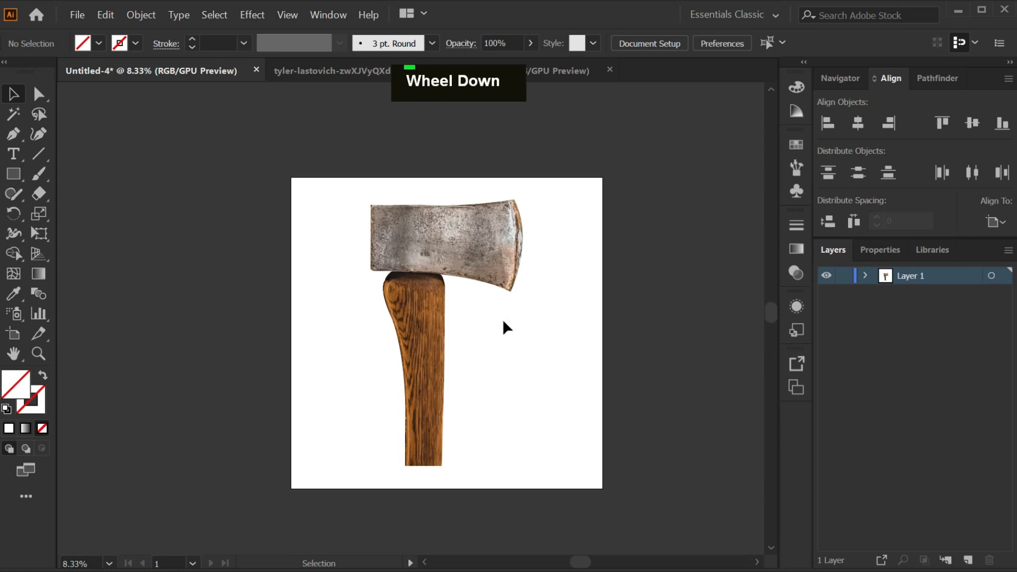